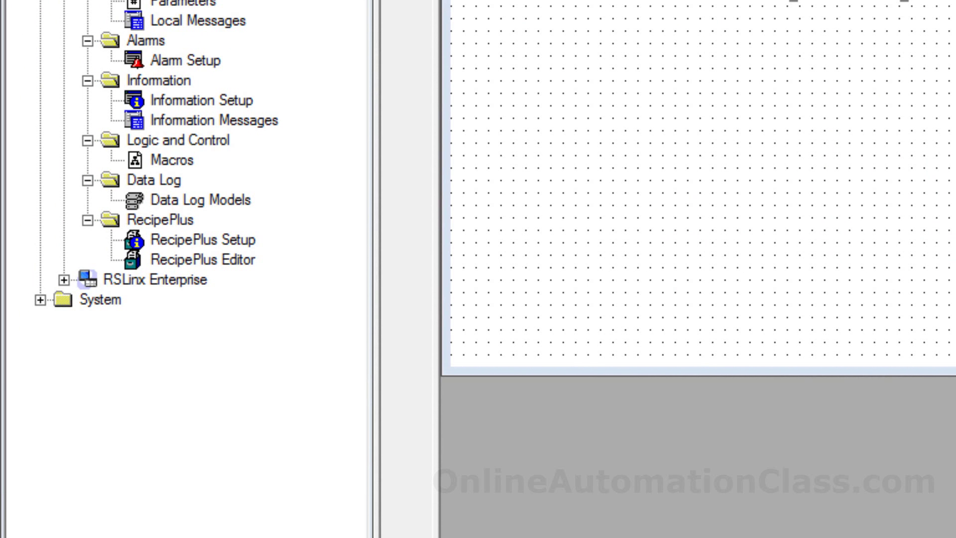
Open Communication Setup under RSLinx Enterprise for the FAN_CONTROLLER_V1 application
click(64, 281)
double_click(137, 304)
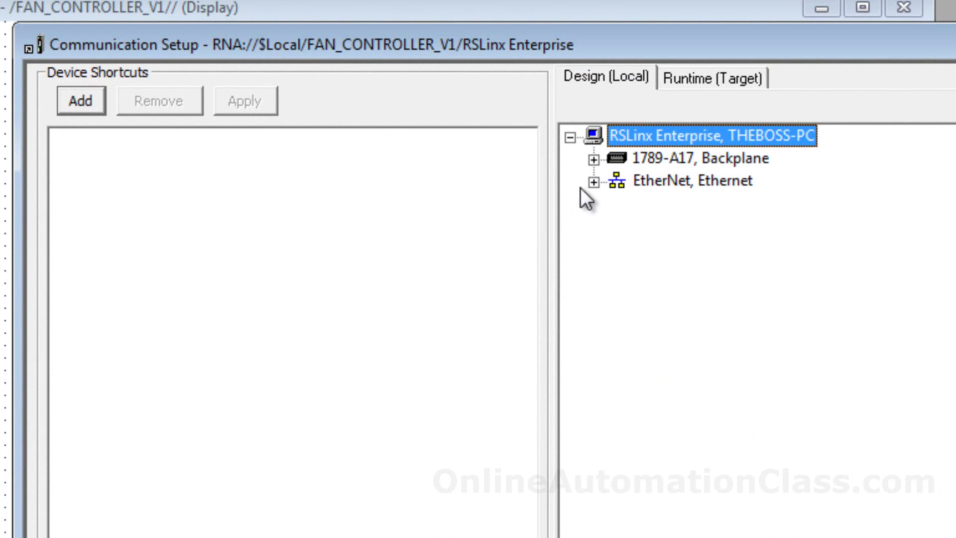
Select the 192.168.1.11 1763-L16BBB controller under Ethernet and add a new device shortcut
click(592, 182)
click(688, 204)
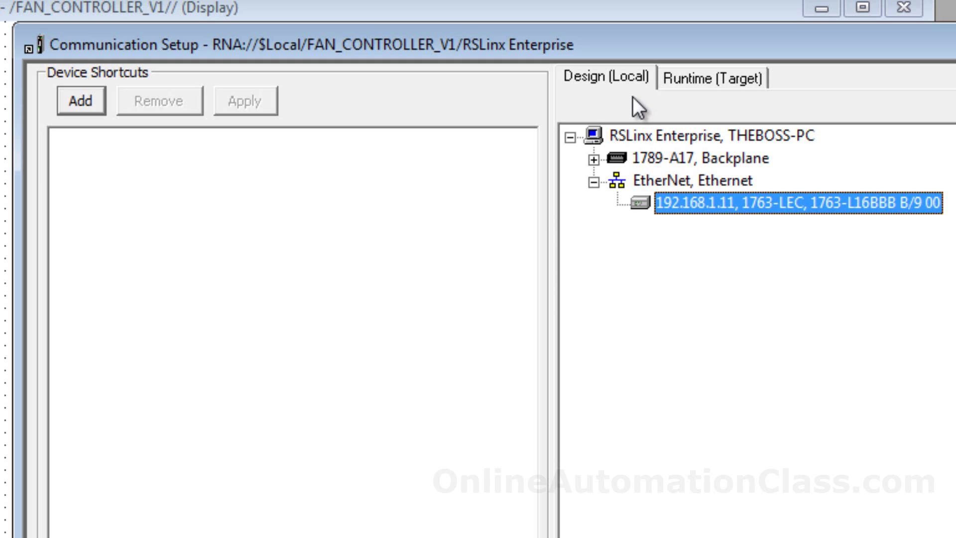
click(608, 83)
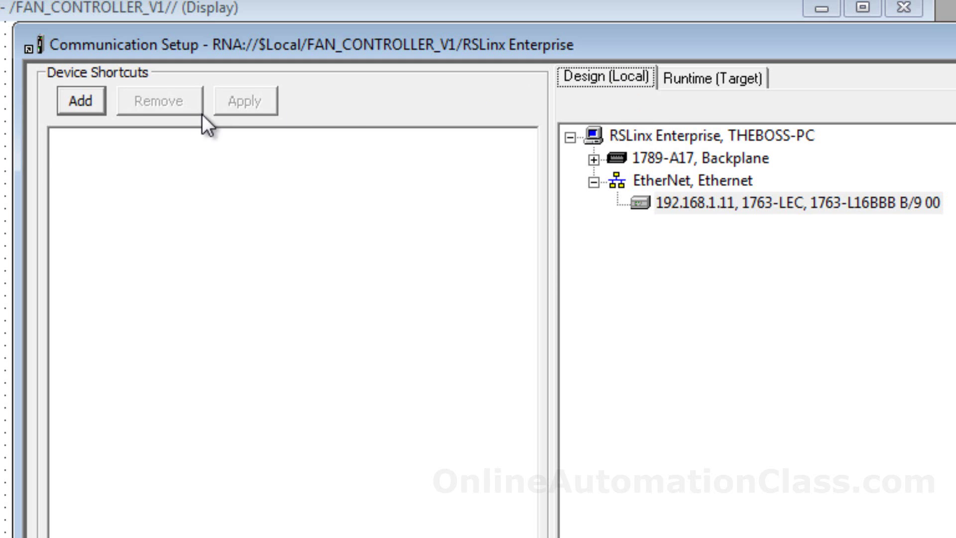
click(80, 101)
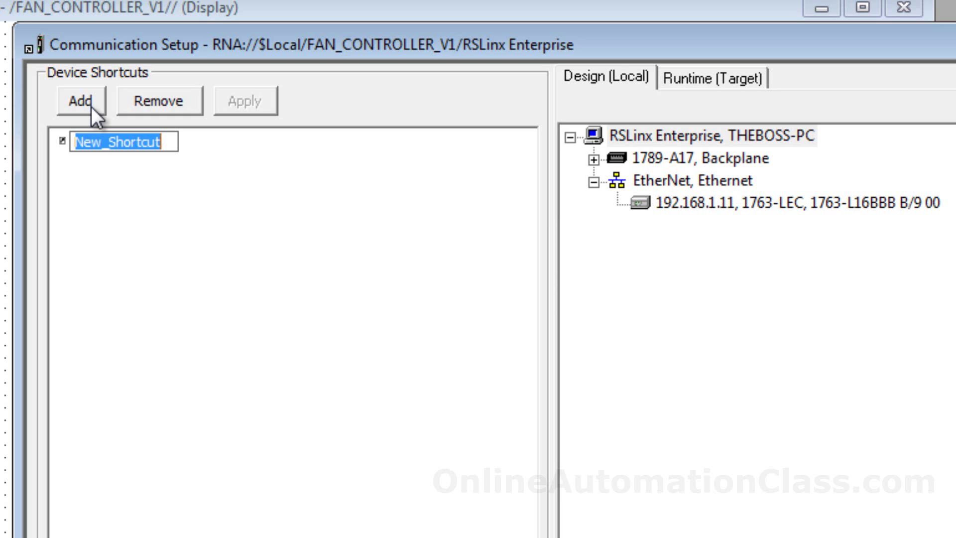
Rename New_Shortcut to 'ML1100'
text(M)
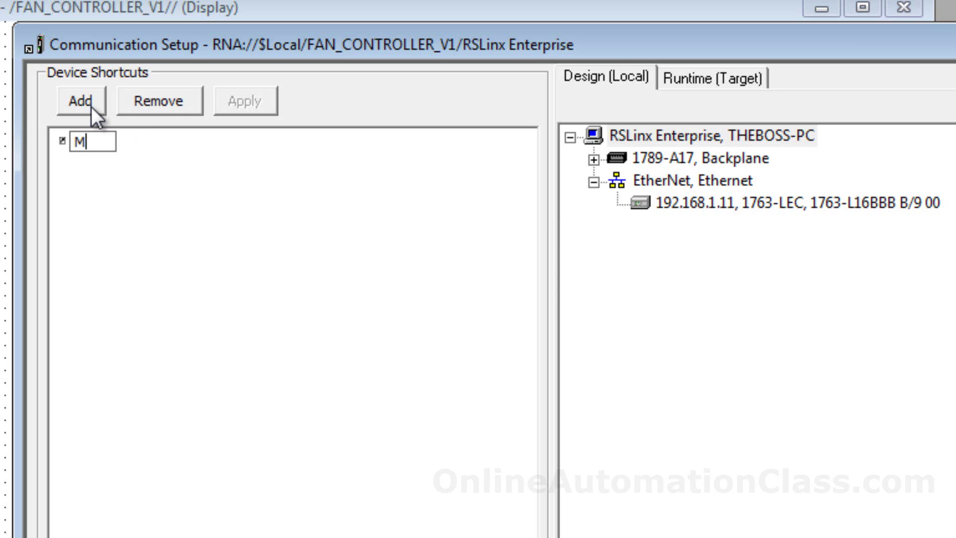
text(L1100)
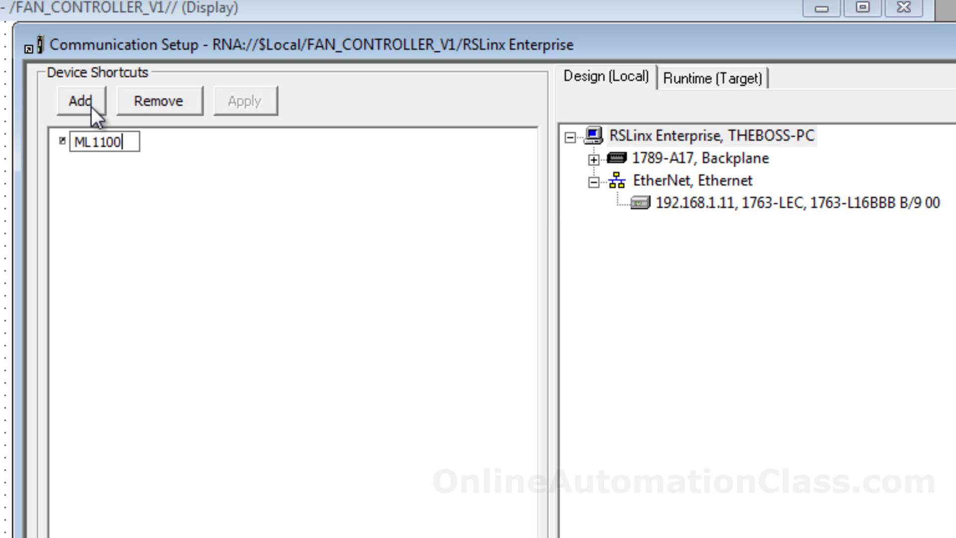
key(Return)
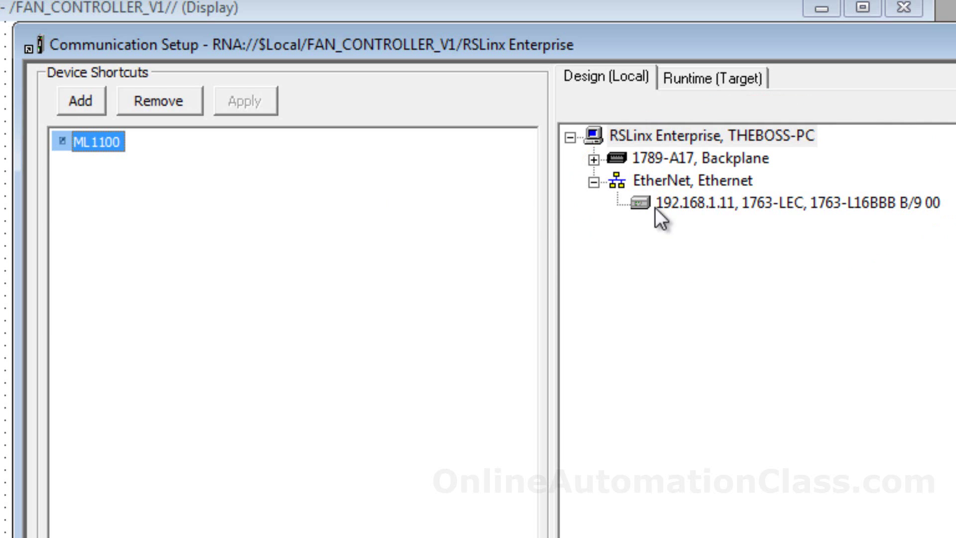
Map the ML1100 shortcut to the 192.168.1.11 controller and apply the path change
click(699, 209)
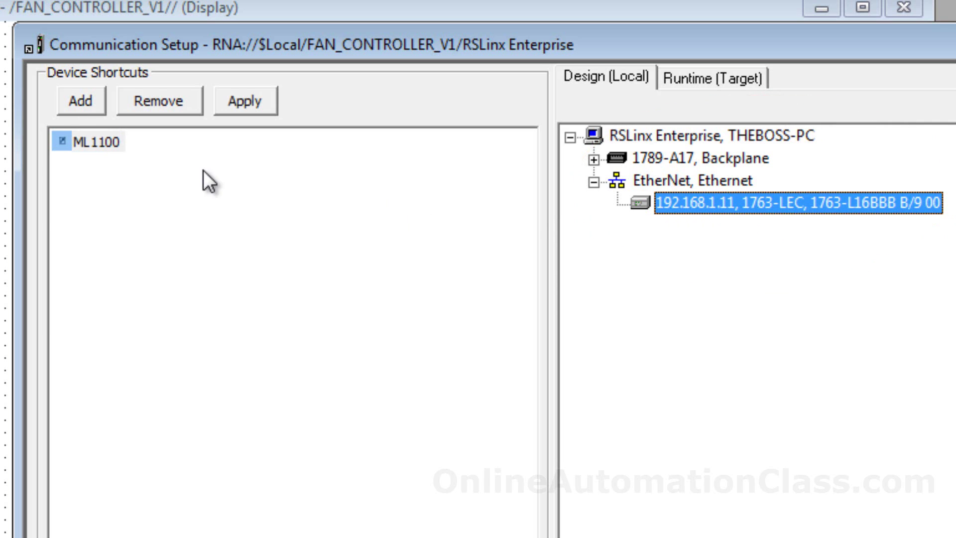
click(99, 142)
click(721, 210)
click(256, 101)
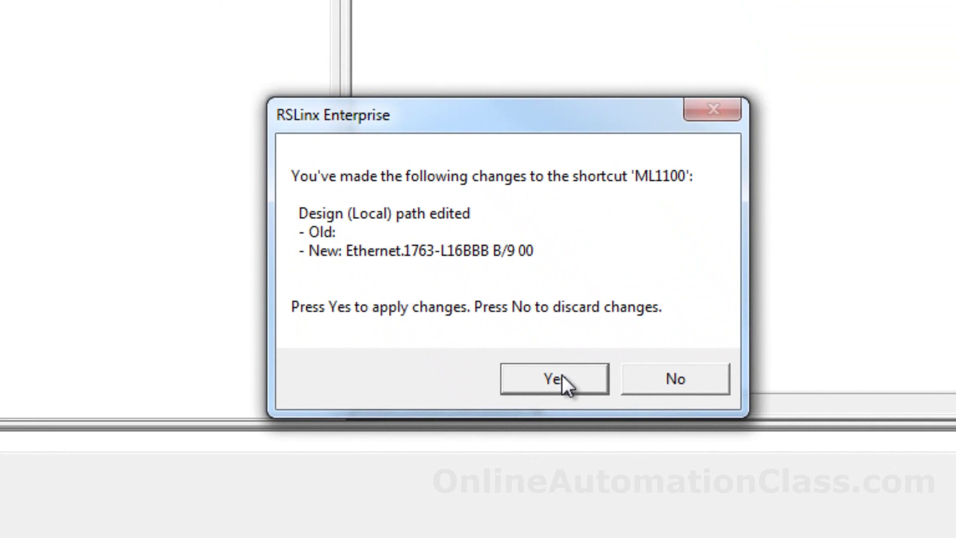
click(562, 377)
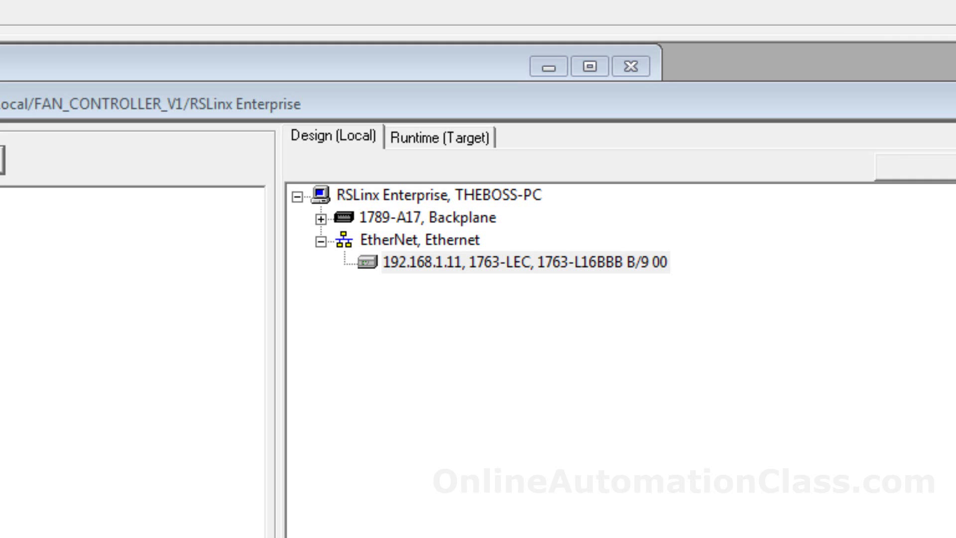
Add a Serial DF1 driver to the THEBOSS-PC RSLinx Enterprise design configuration
right_click(516, 193)
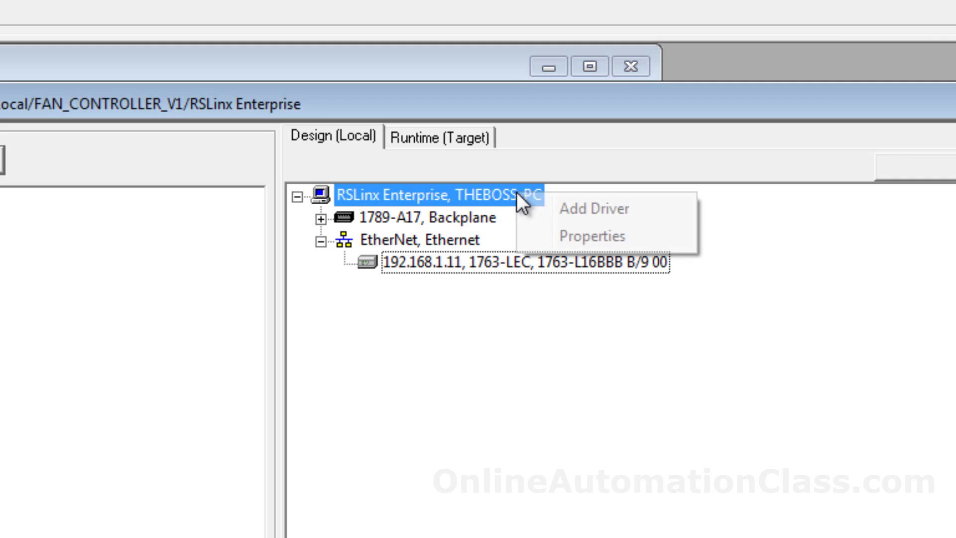
click(570, 209)
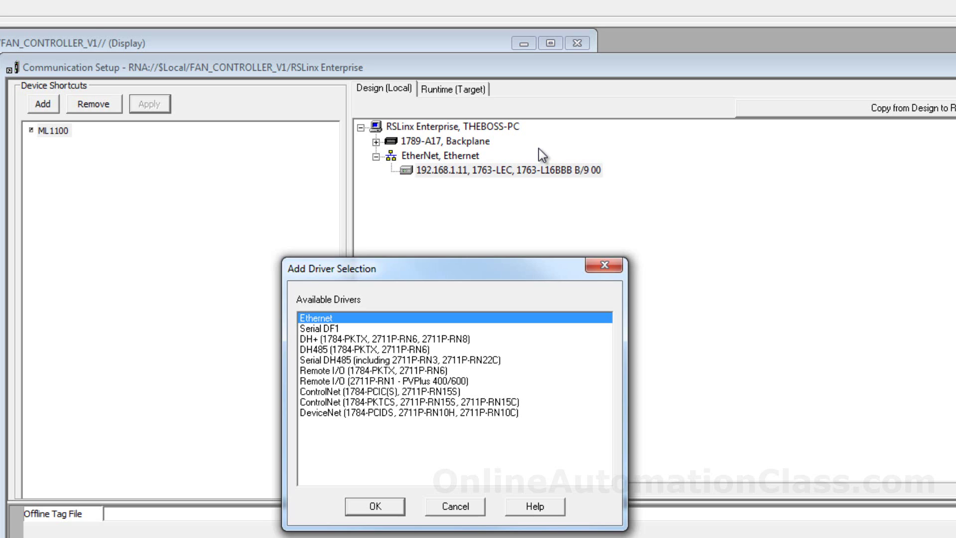
click(378, 326)
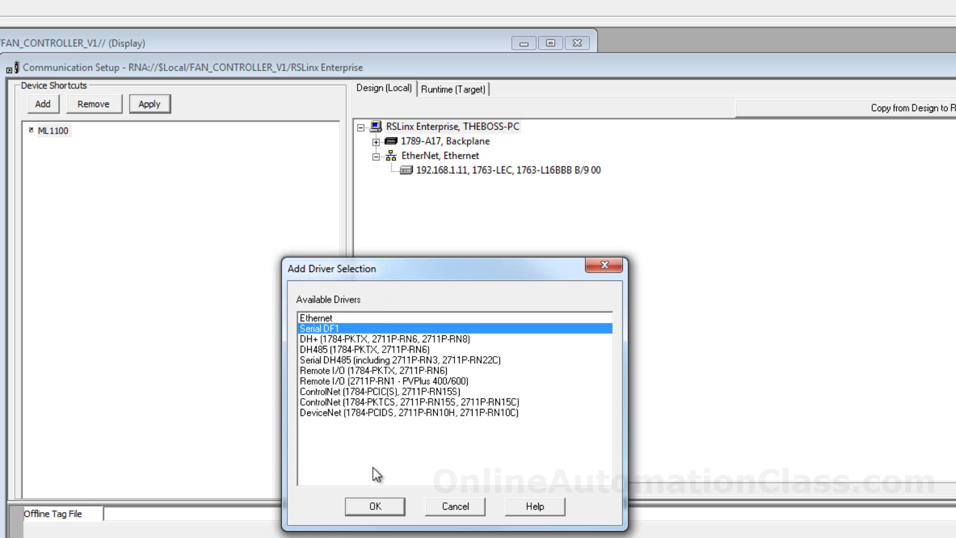
click(380, 510)
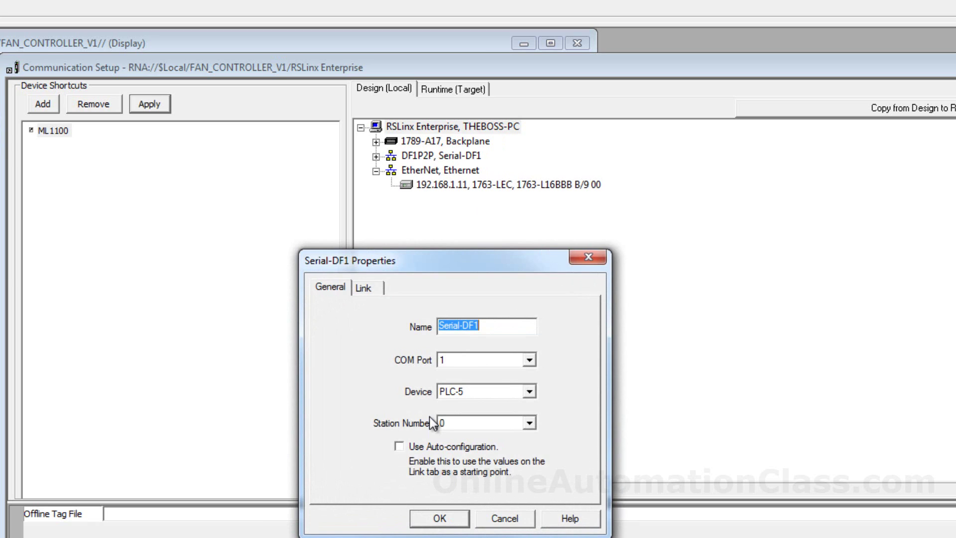
Set the DF1 driver to COM port 4 with auto-configuration, then select its MicroLogix 1000
click(512, 363)
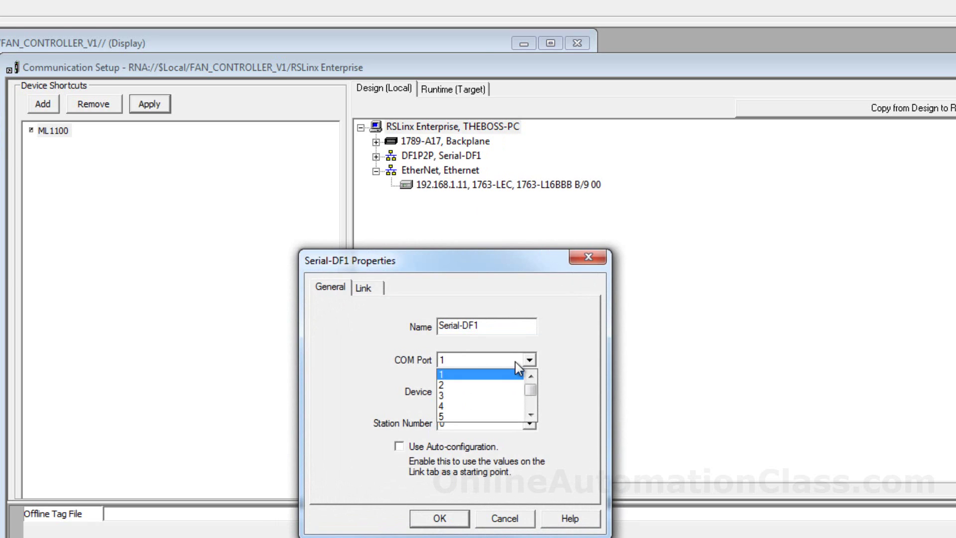
click(505, 410)
click(399, 447)
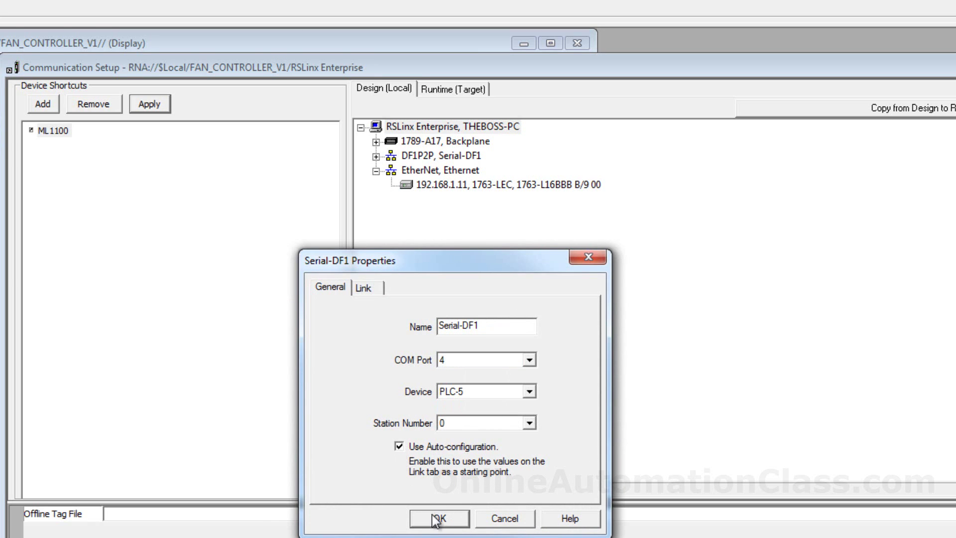
click(439, 517)
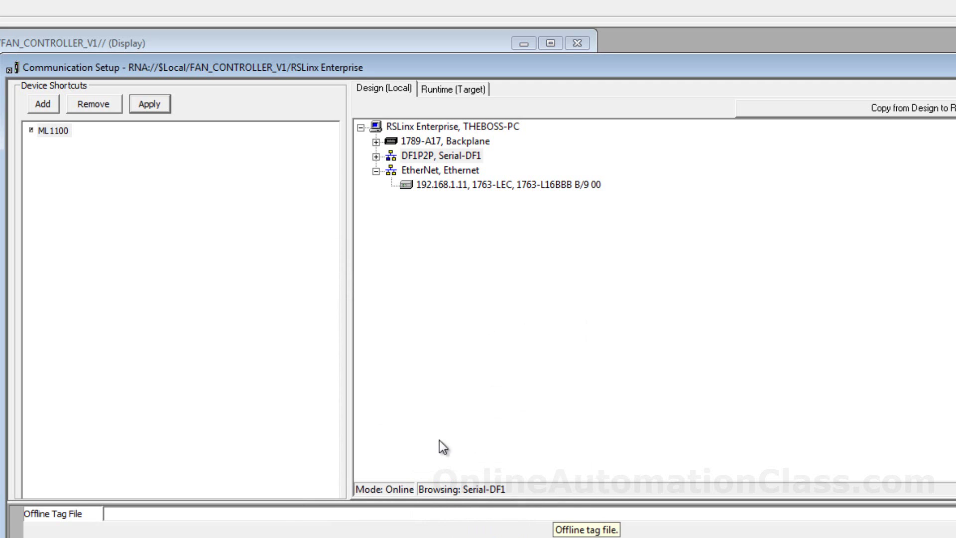
click(377, 157)
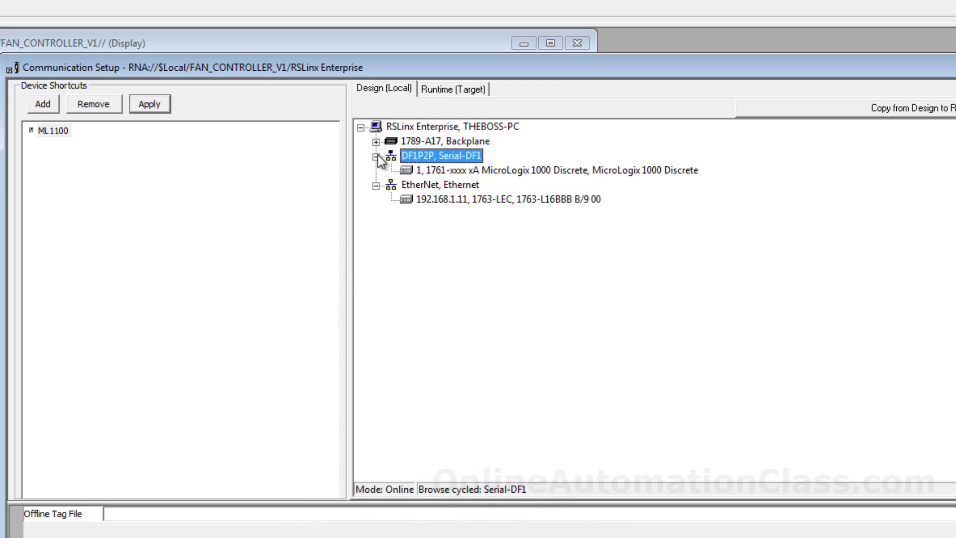
click(404, 171)
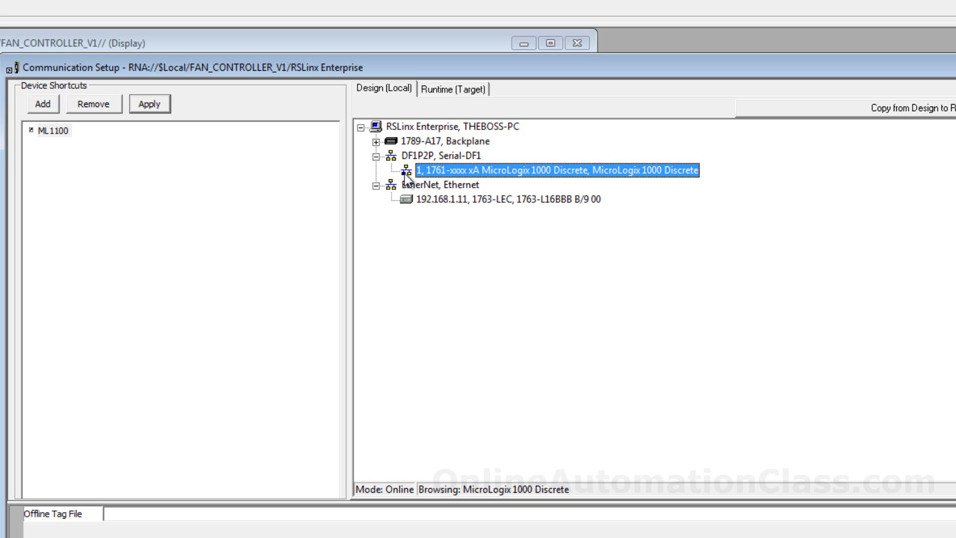
Delete the DF1P2P Serial-DF1 driver along with its MicroLogix 1000 device
click(429, 153)
right_click(429, 153)
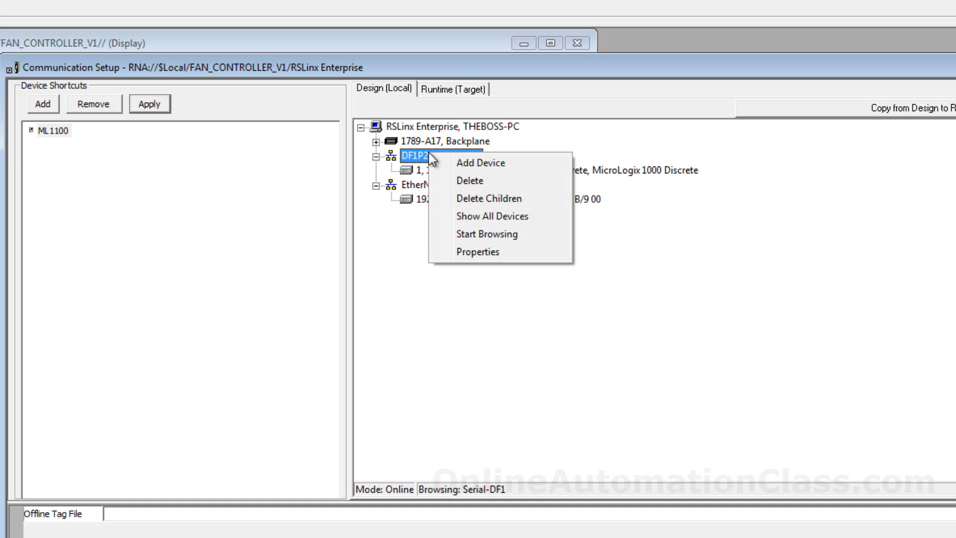
click(472, 181)
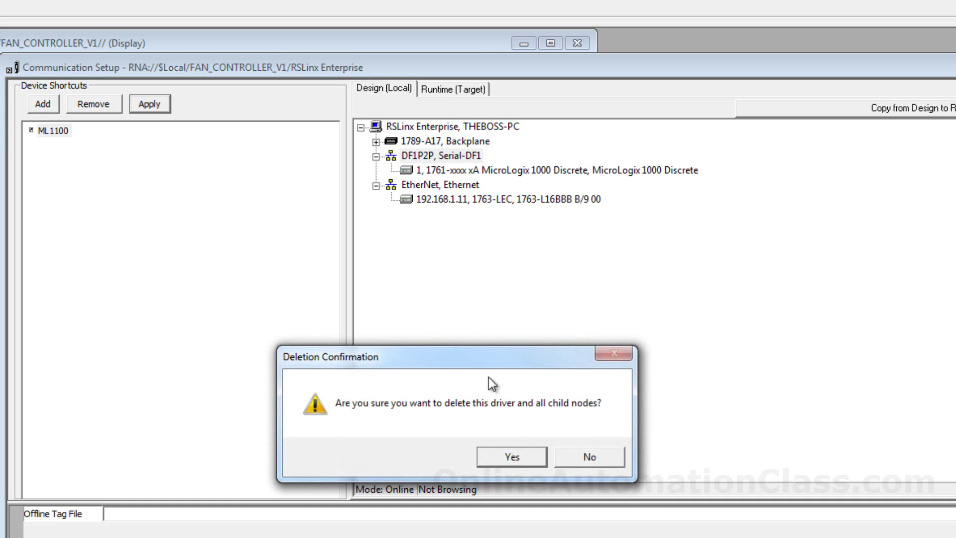
click(513, 456)
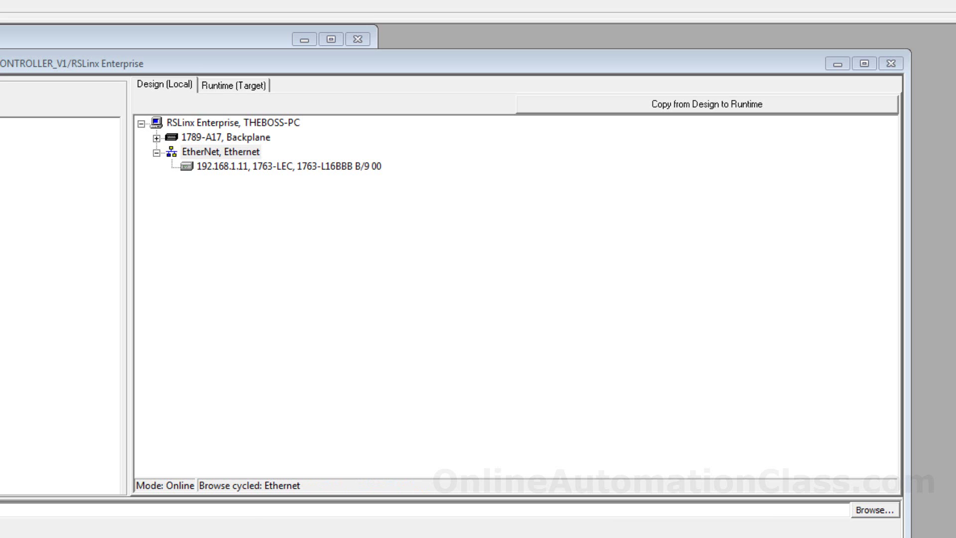
Overwrite the Runtime (Target) configuration and shortcuts with the Design (Local) setup
click(622, 279)
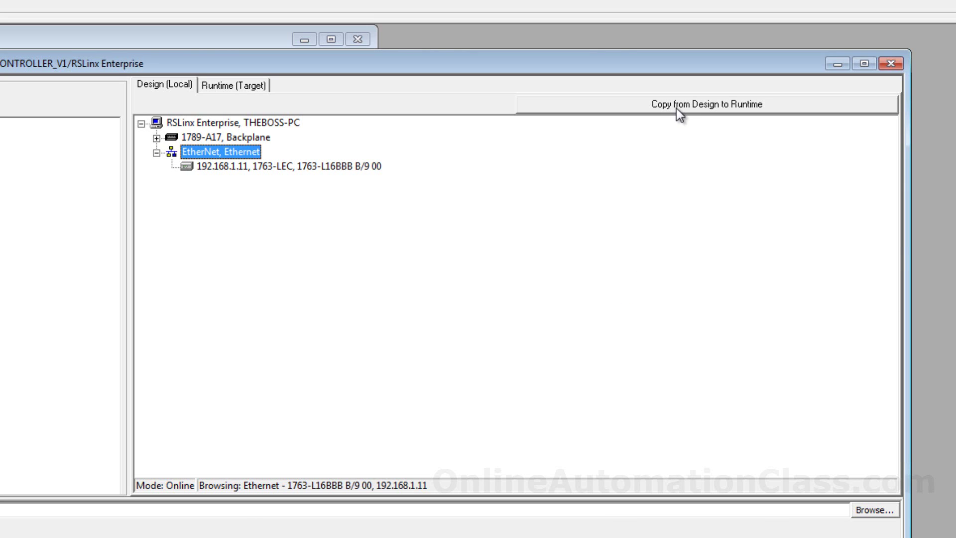
click(677, 110)
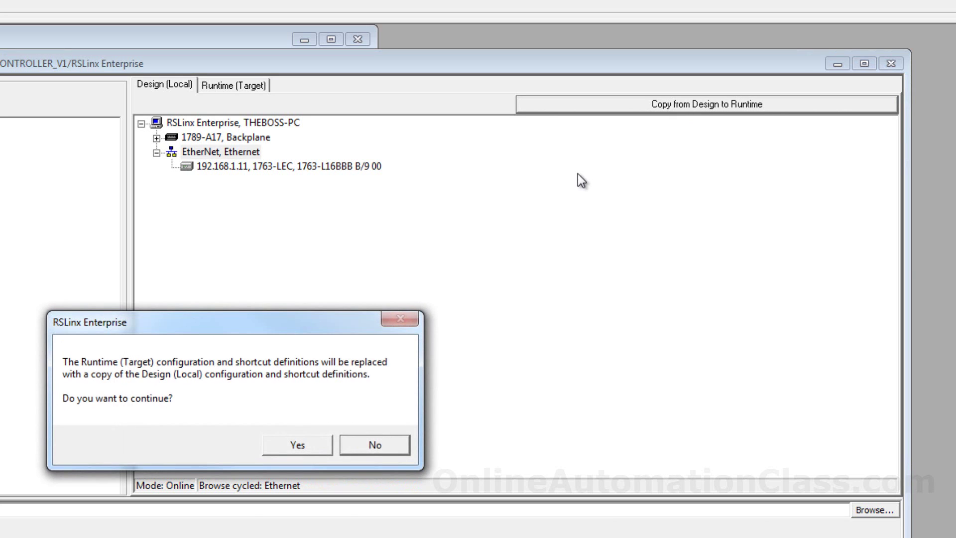
click(305, 444)
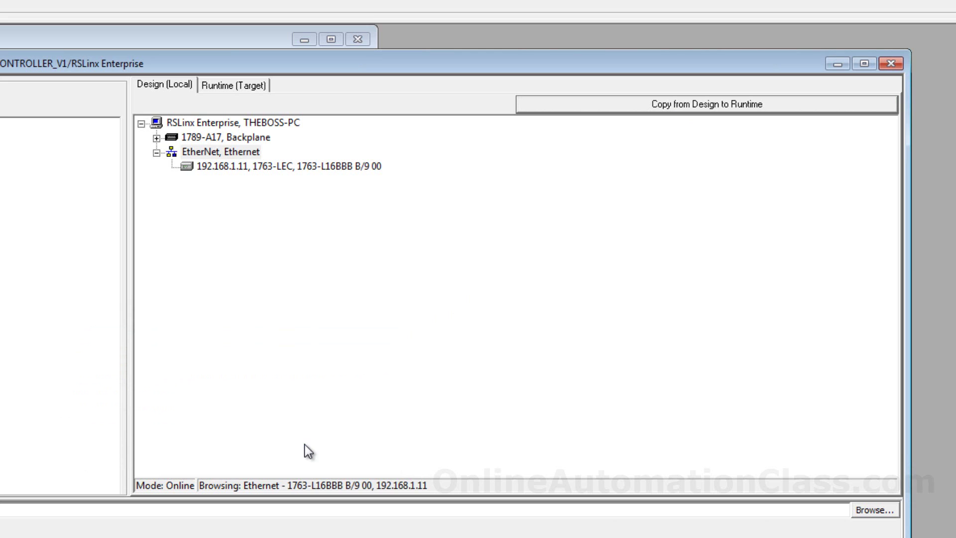